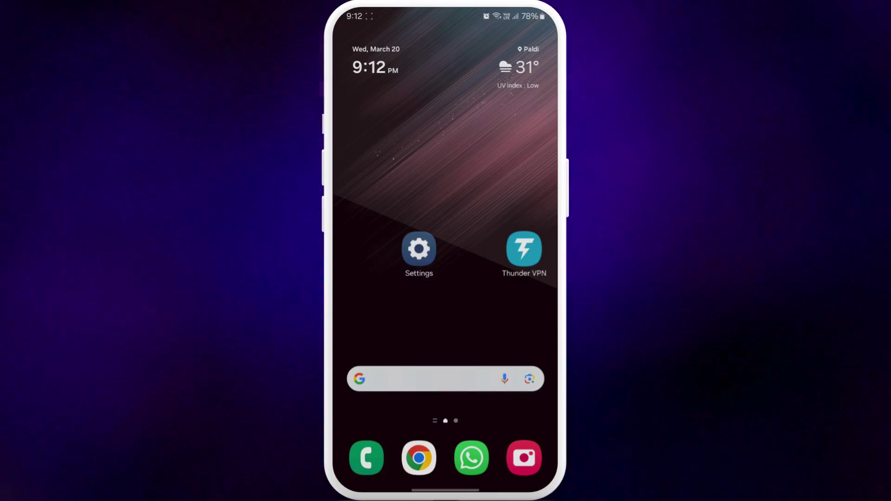
Step: Launch Thunder VPN from the home screen and start a connection to a VPN server
{"action": "left_click", "coordinate": [524, 250]}
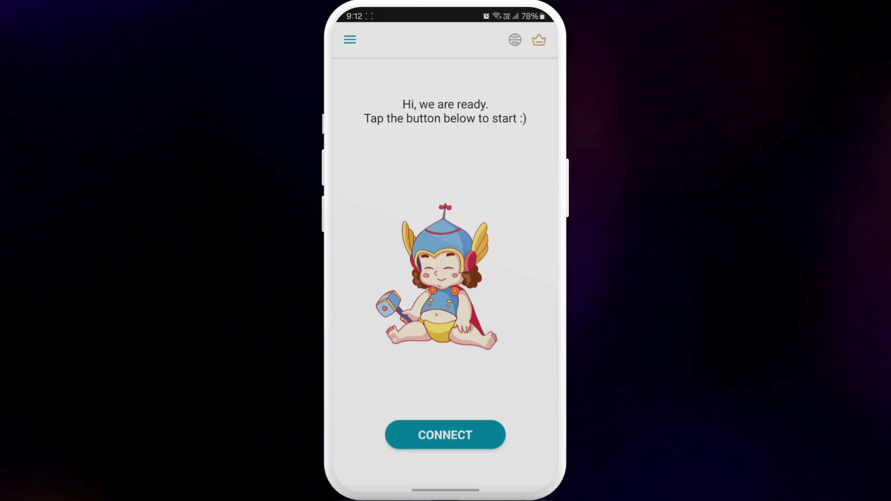
{"action": "left_click", "coordinate": [445, 435]}
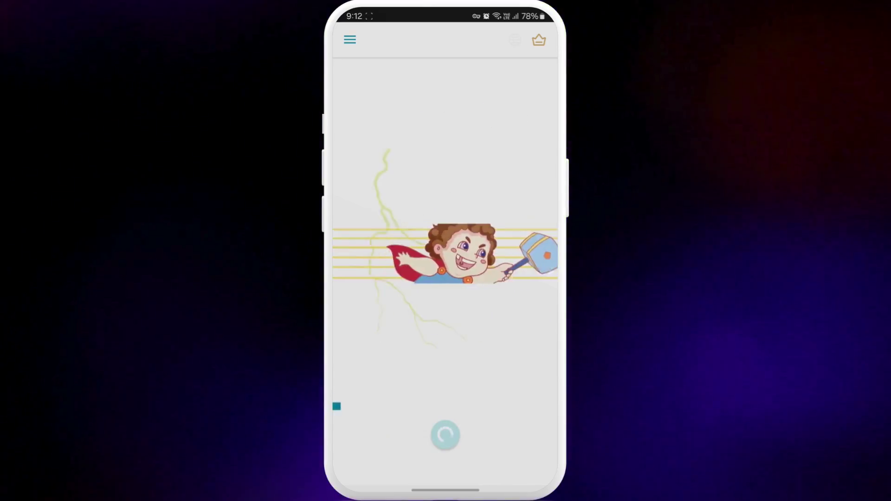